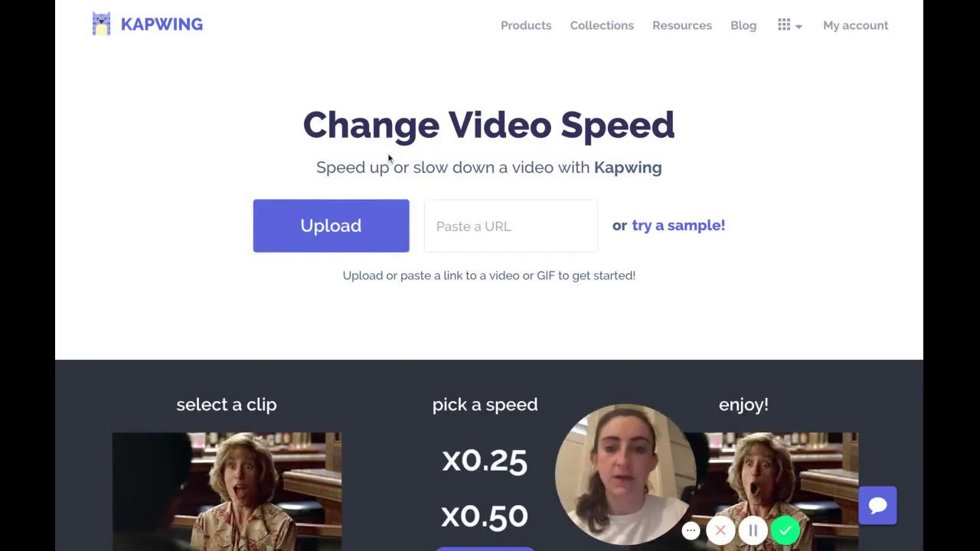
Leave the video link field empty and continue with the uploaded video.
left_click(375, 235)
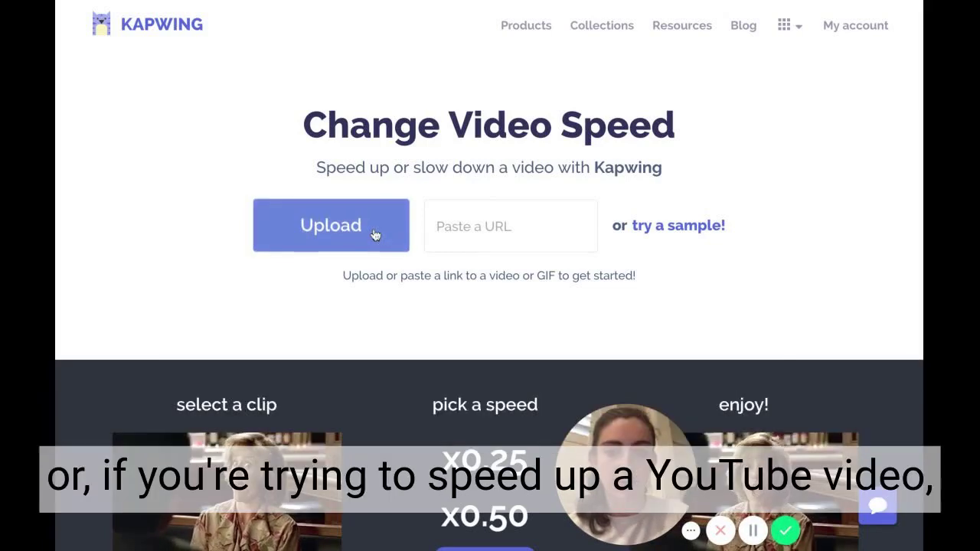
left_click(473, 230)
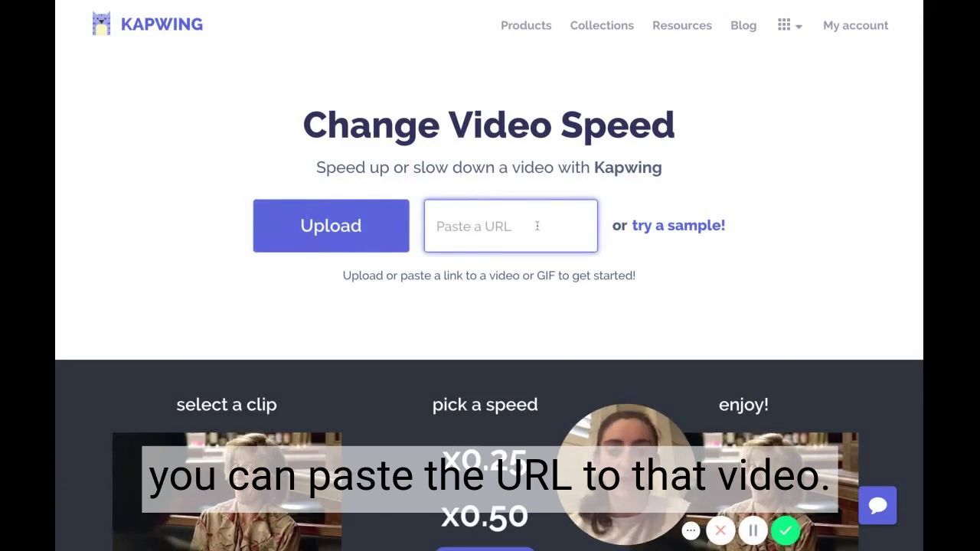
left_click(456, 444)
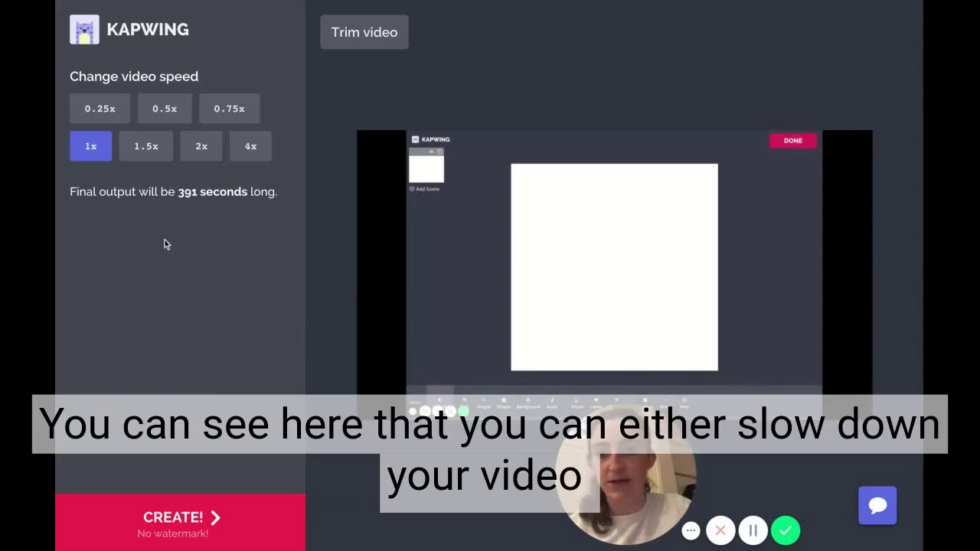
Step through speeds 0.25x, 0.5x, 0.75x, 1.5x and 2x, then set 4x.
left_click(99, 115)
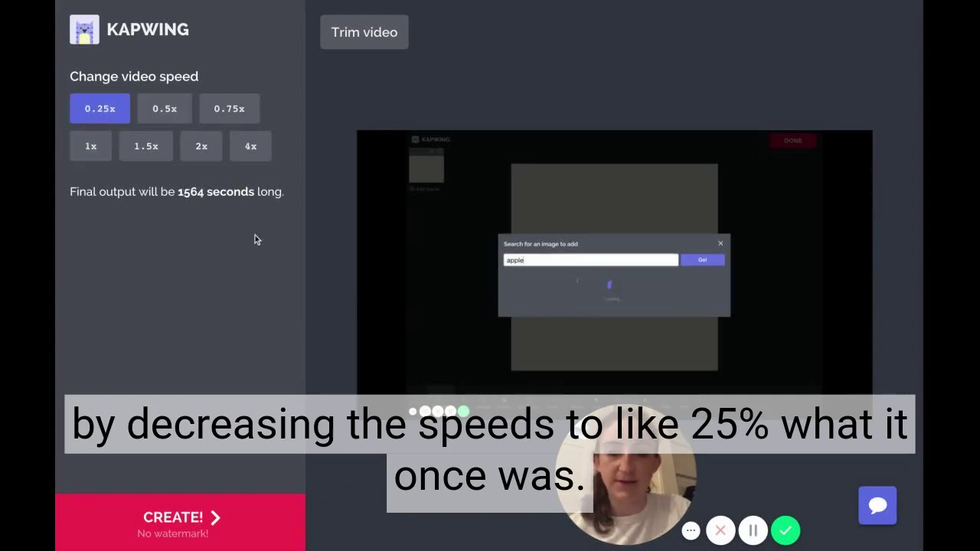
left_click(173, 115)
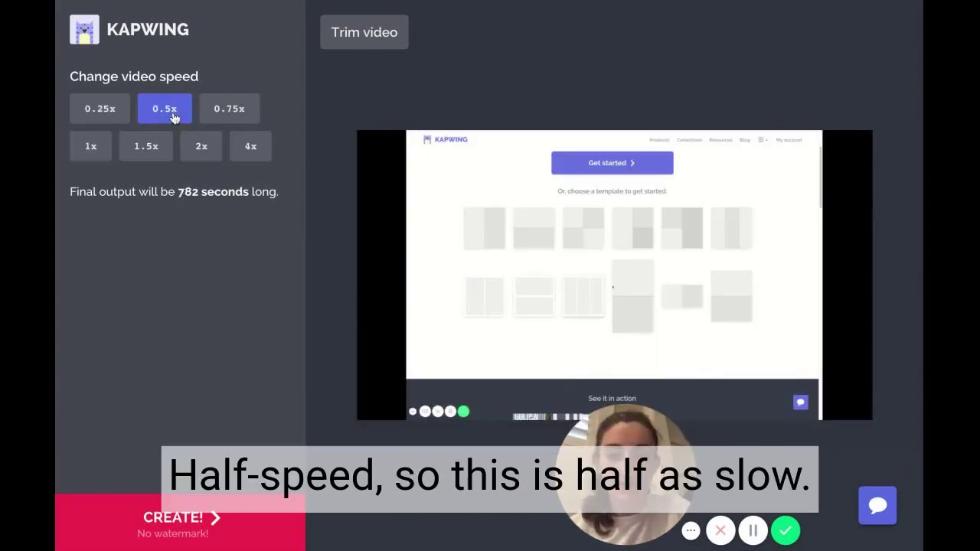
left_click(225, 119)
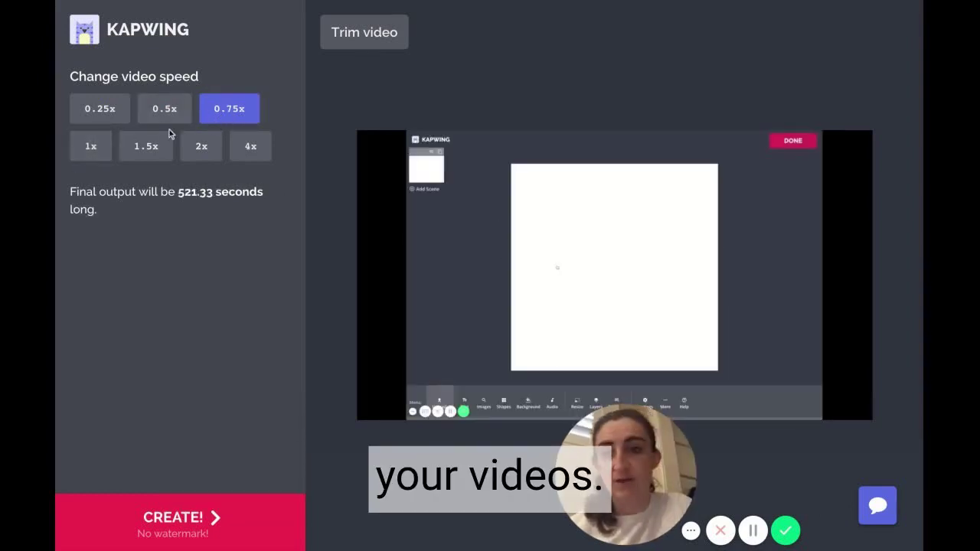
left_click(163, 138)
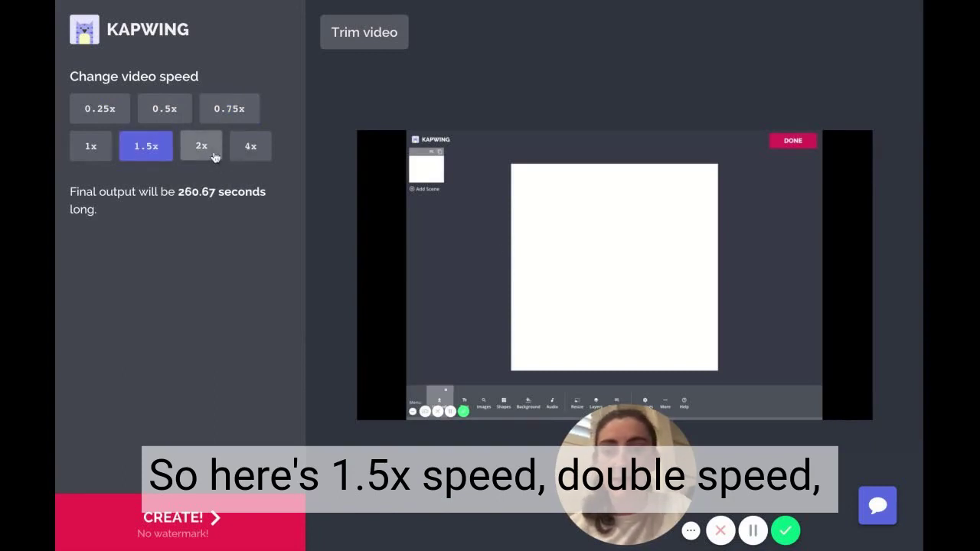
left_click(214, 156)
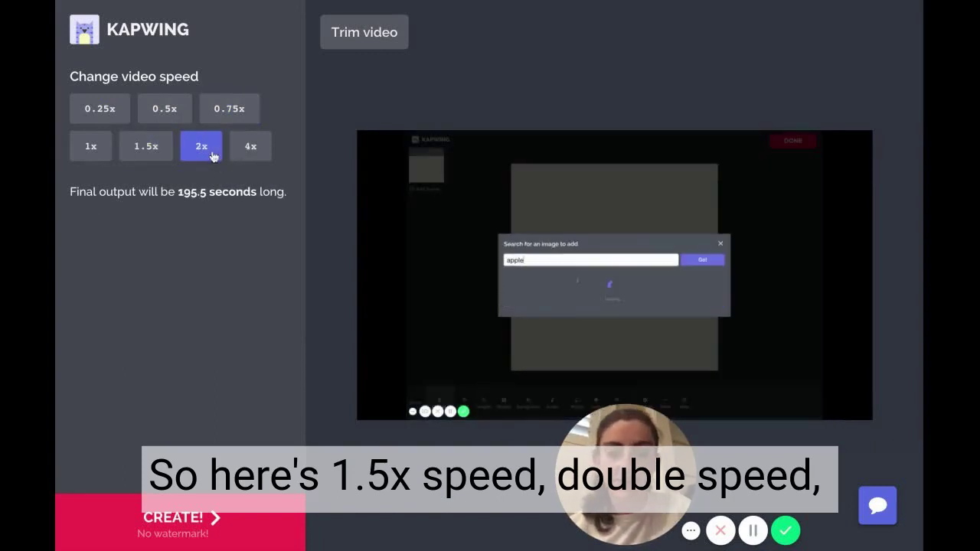
left_click(254, 152)
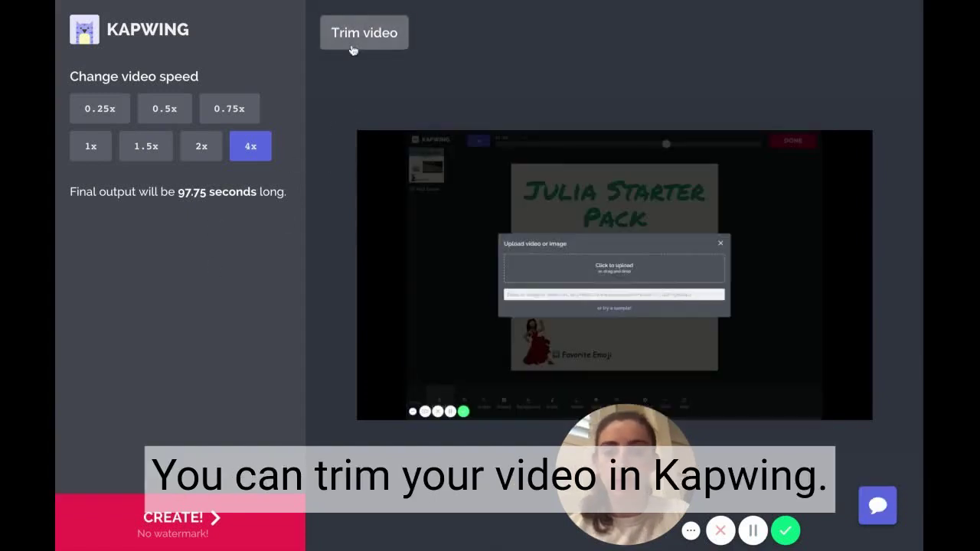
Trim the clip to start at 28.27 s and end at 36.62 s, previewing the section.
left_click(356, 38)
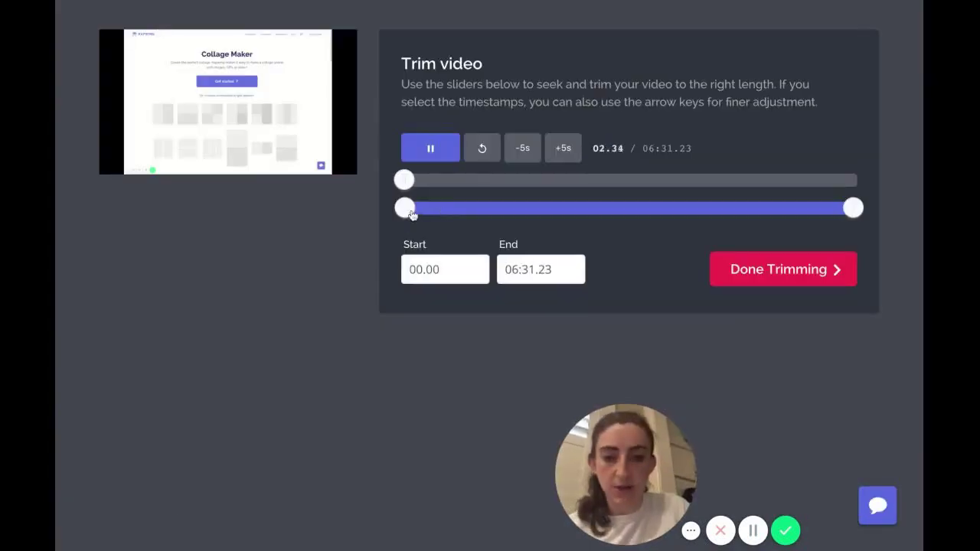
left_click_drag(404, 207, 436, 208)
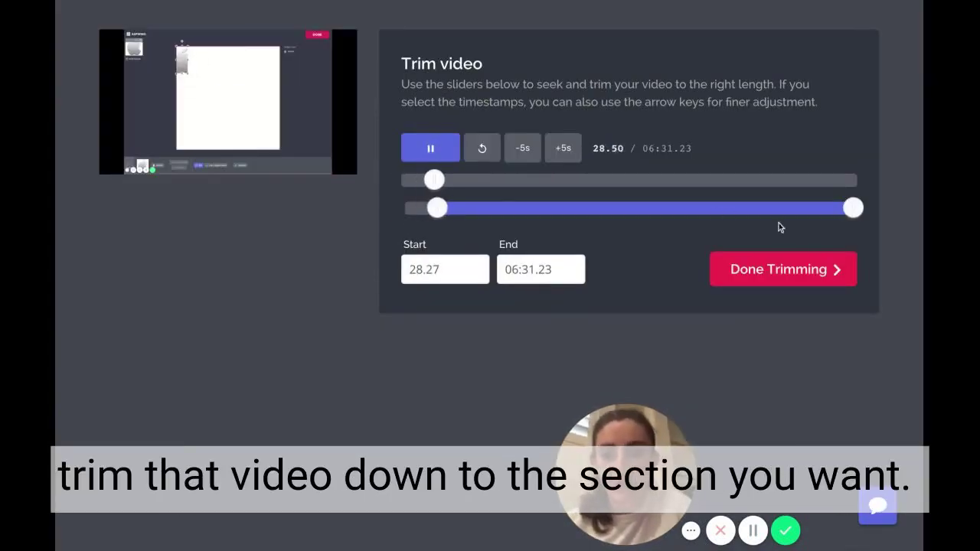
left_click_drag(853, 208, 454, 207)
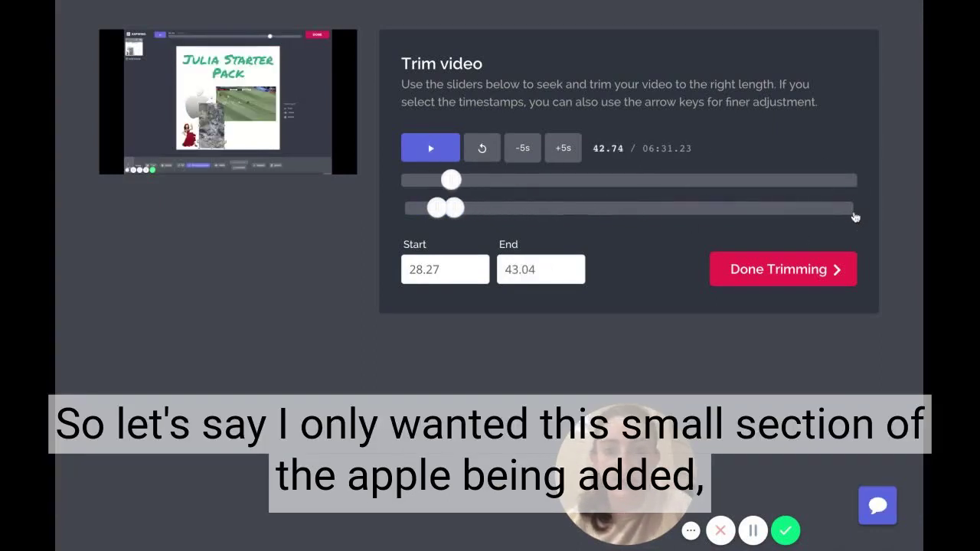
left_click(430, 148)
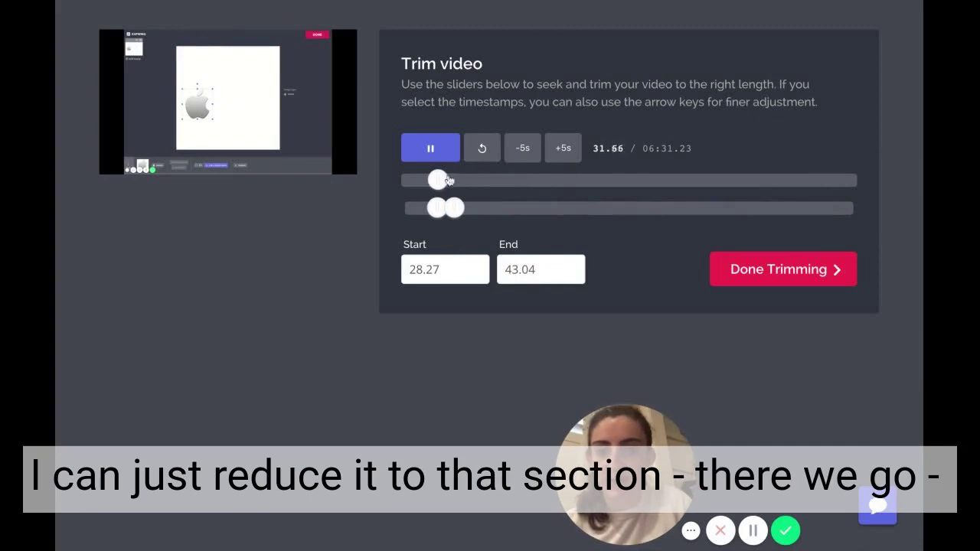
left_click_drag(453, 208, 444, 207)
left_click(737, 276)
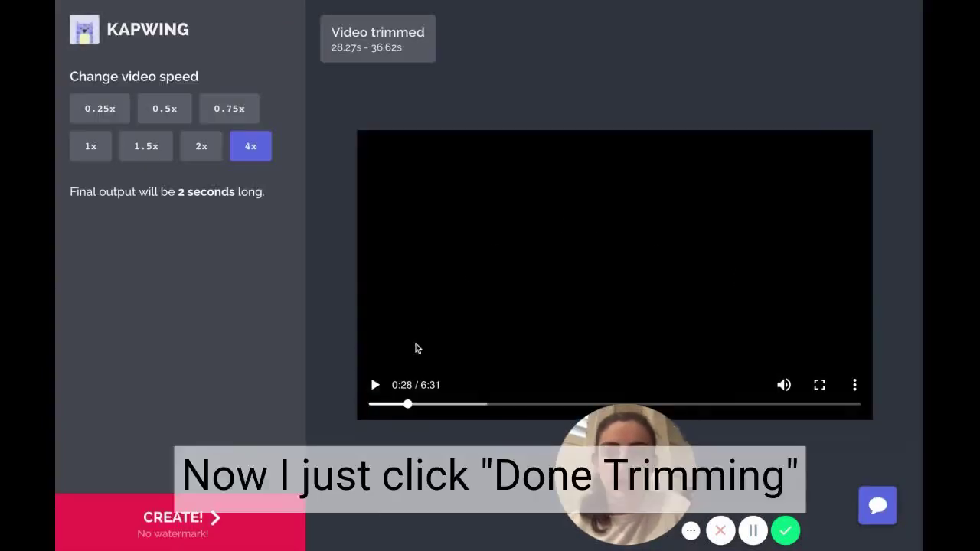
left_click(416, 348)
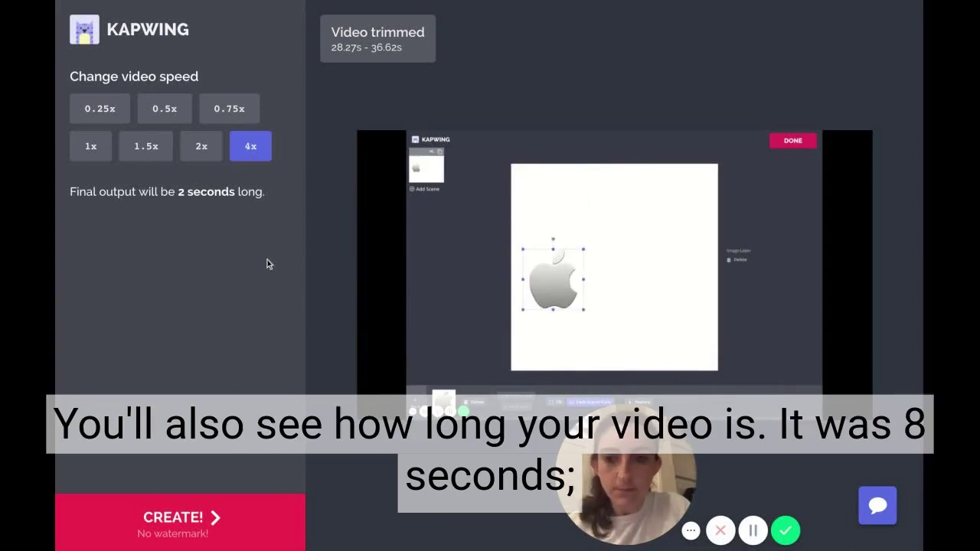
left_click_drag(178, 191, 237, 192)
left_click(180, 190)
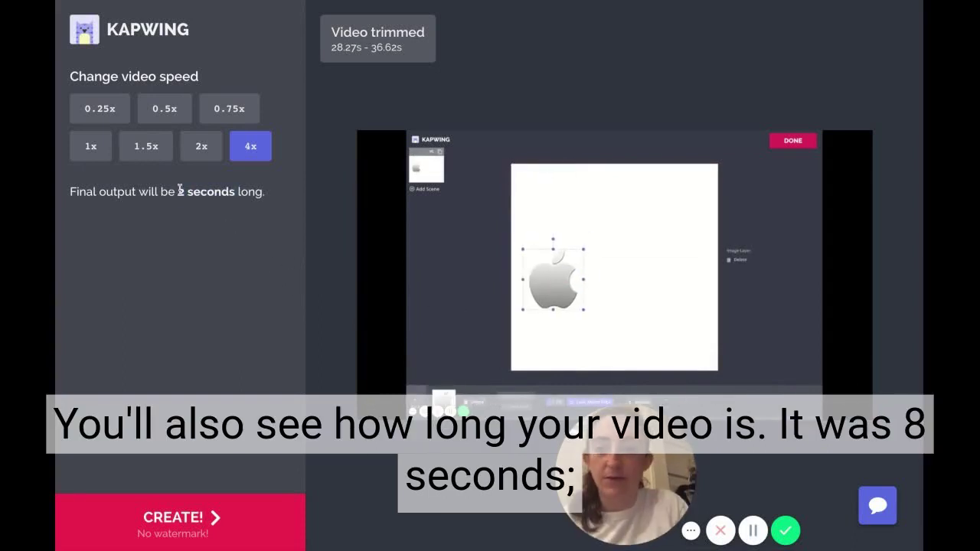
left_click_drag(179, 192, 234, 191)
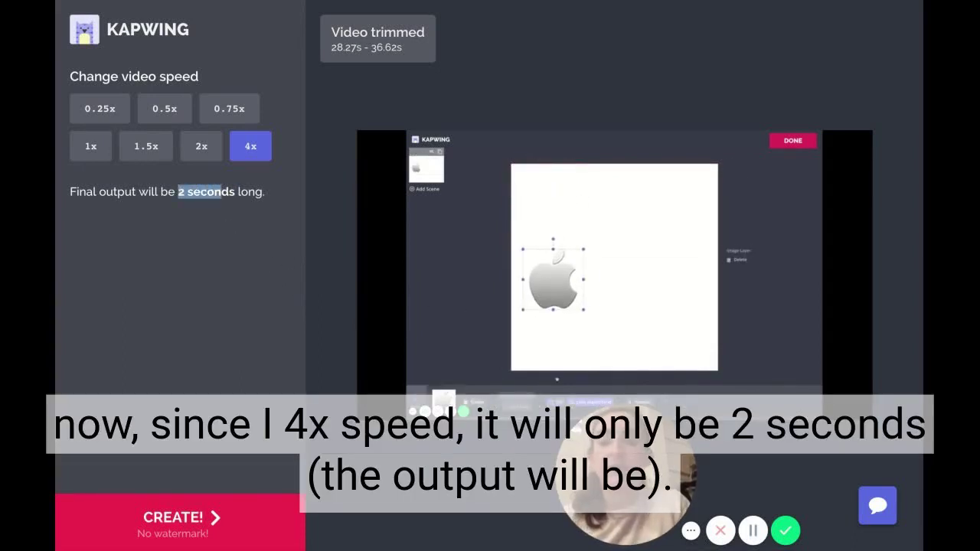
left_click(207, 191)
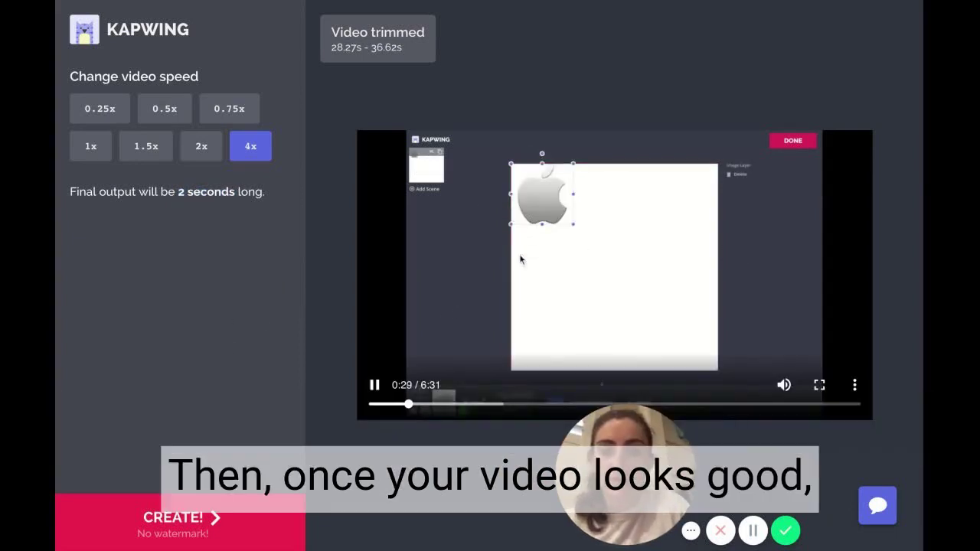
Reset the trim range to the full 00.00–06:31.23 length.
left_click(377, 38)
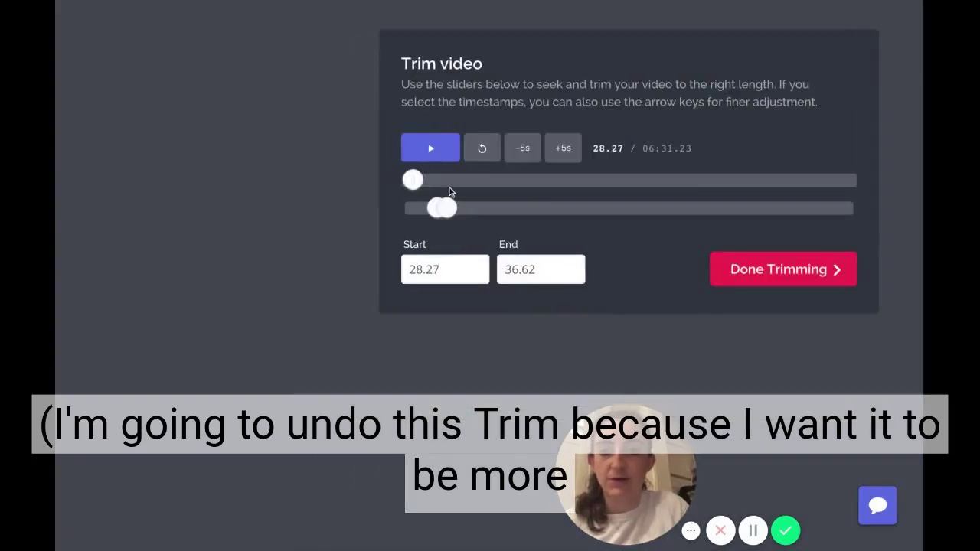
left_click_drag(443, 213, 431, 215)
key("Home")
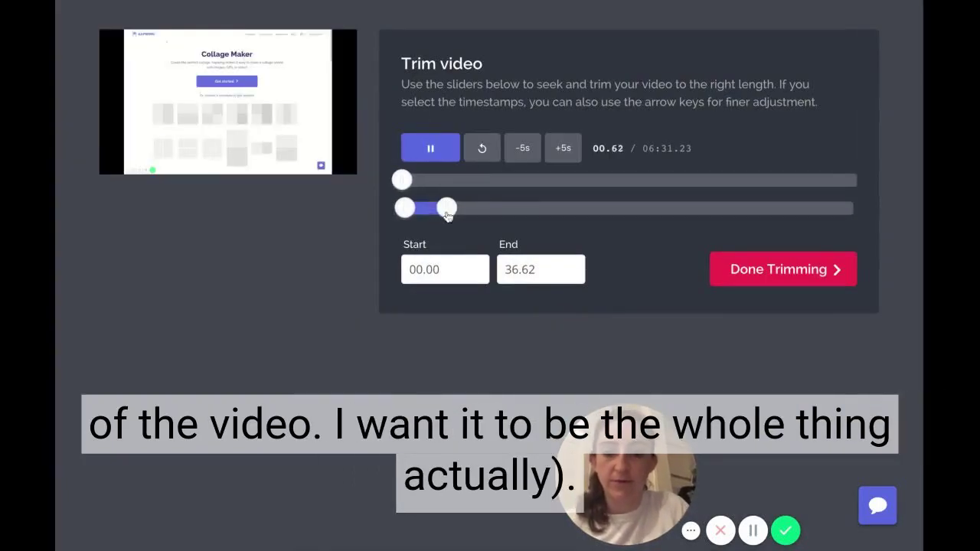
key("Tab")
key("End")
left_click(781, 272)
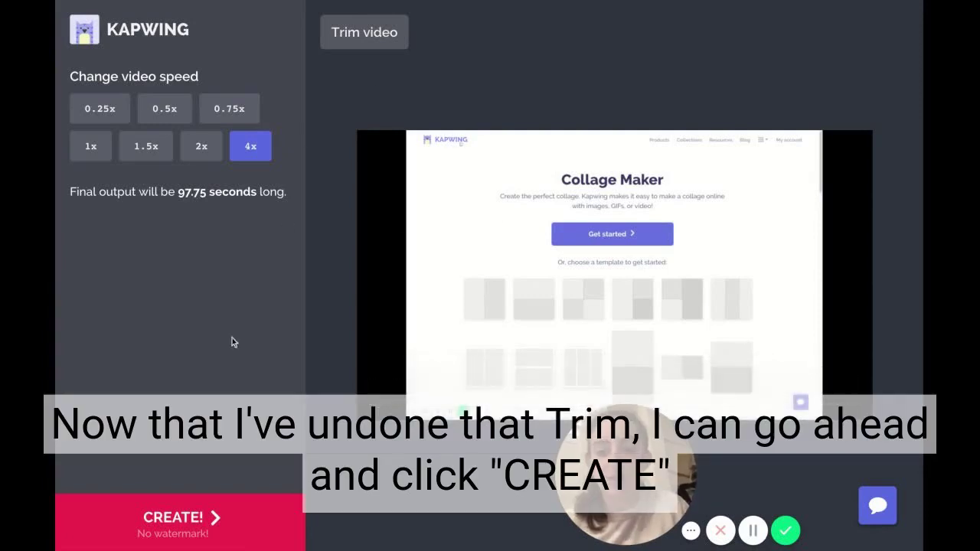
Render the 4x video with CREATE! and wait for the 1:37 result page.
left_click(219, 518)
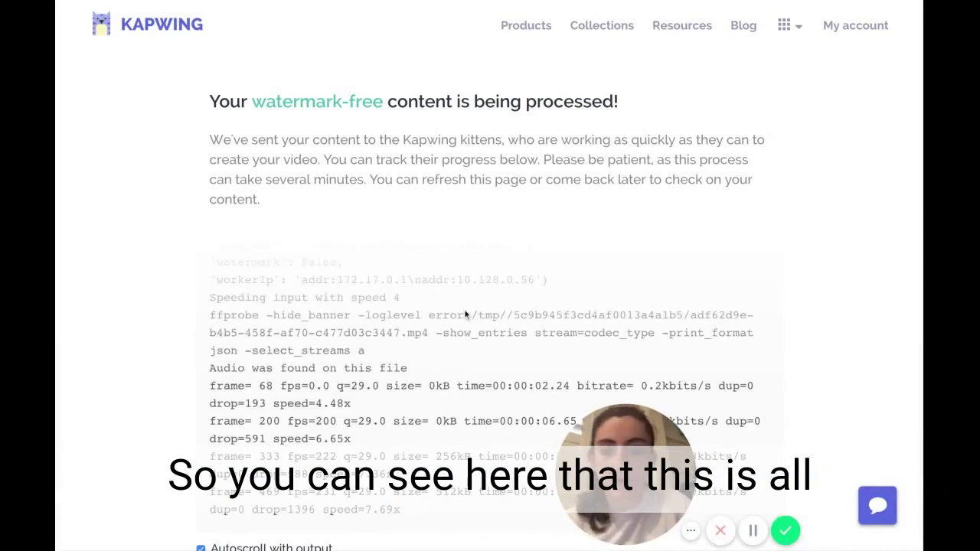
scroll(464, 314, "down", 2)
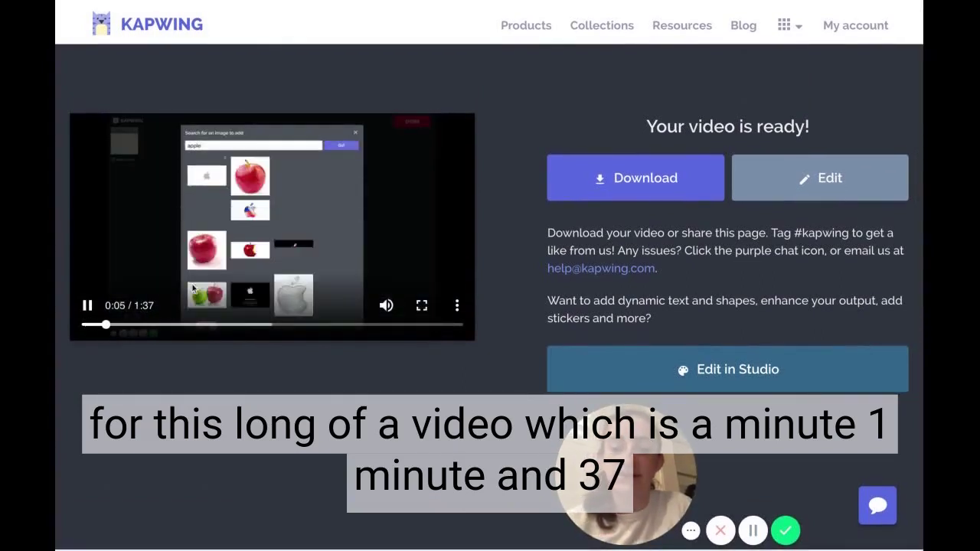
left_click(247, 234)
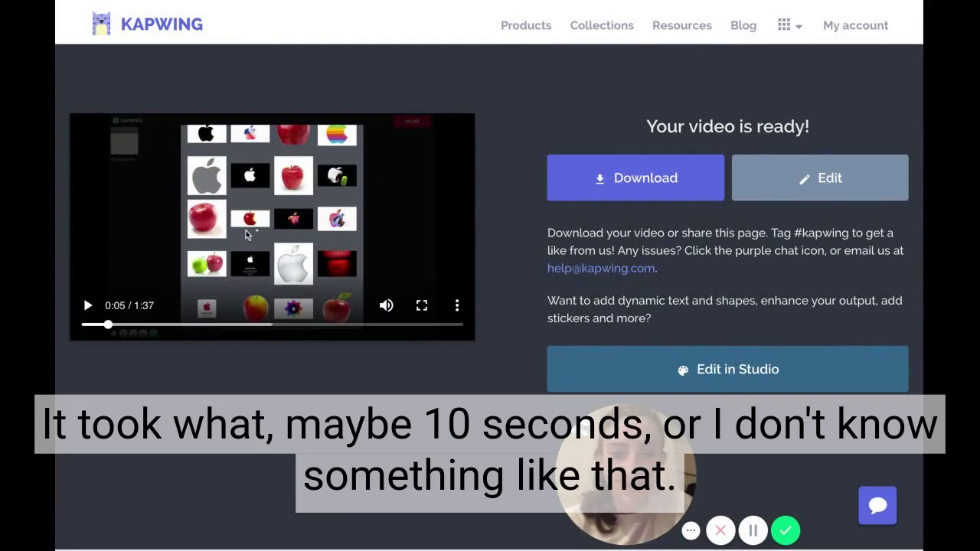
left_click(291, 151)
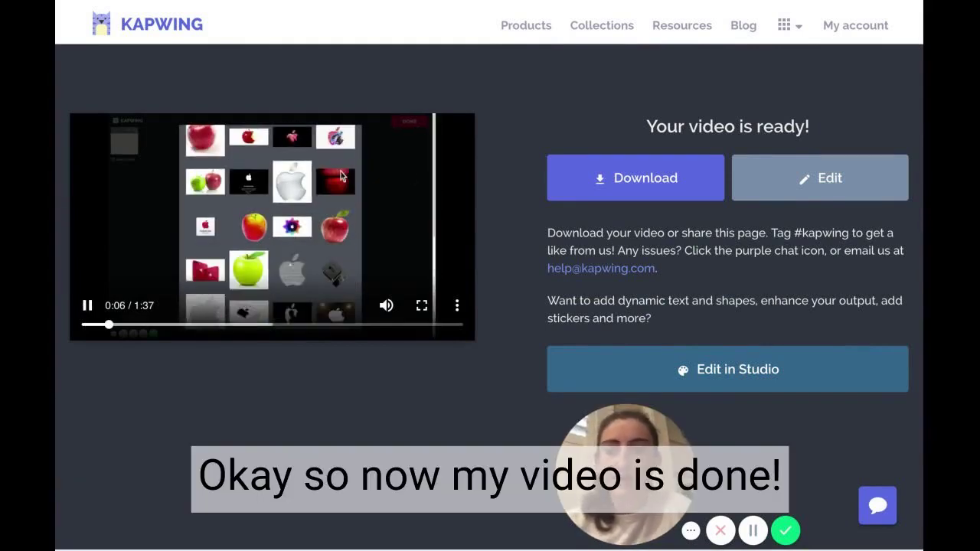
left_click(291, 151)
left_click(96, 240)
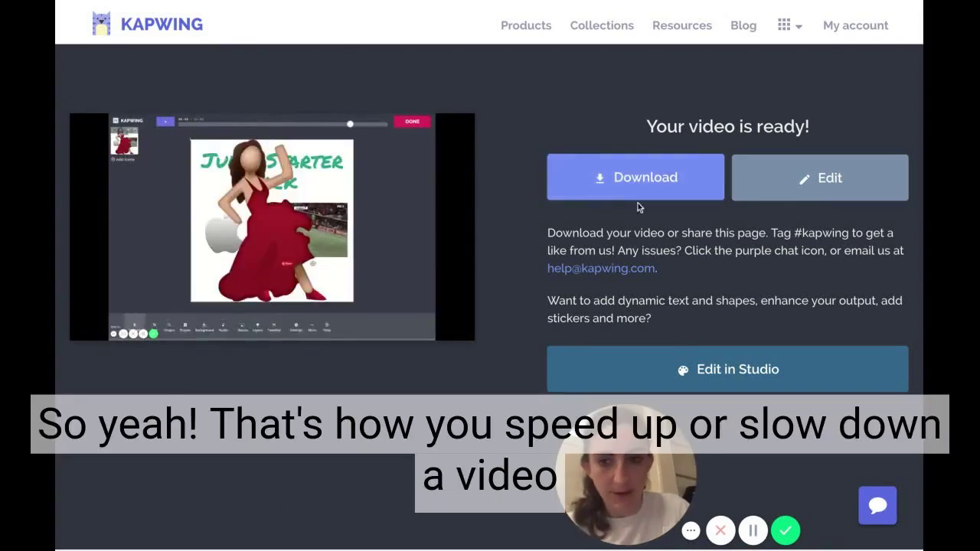
left_click_drag(612, 233, 582, 301)
left_click(655, 324)
double_click(654, 324)
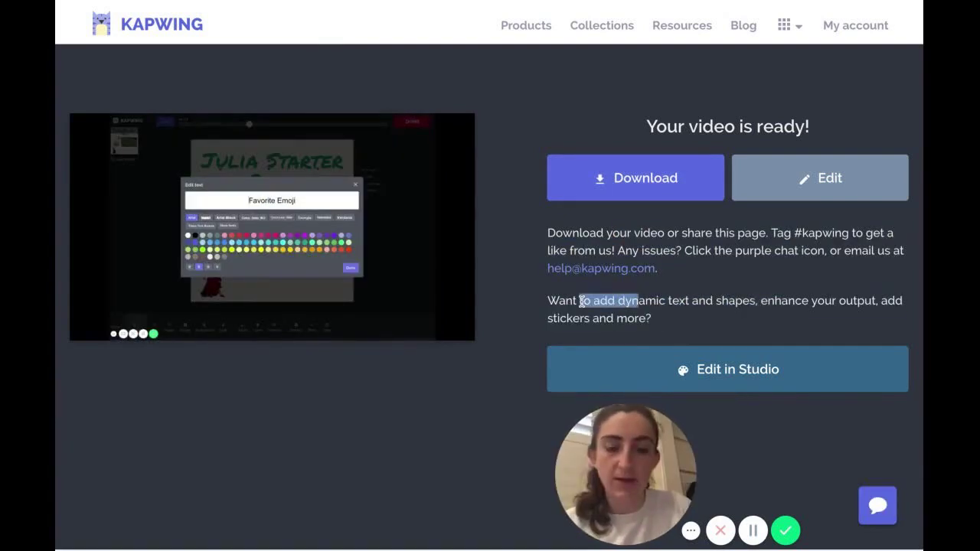
left_click(582, 301)
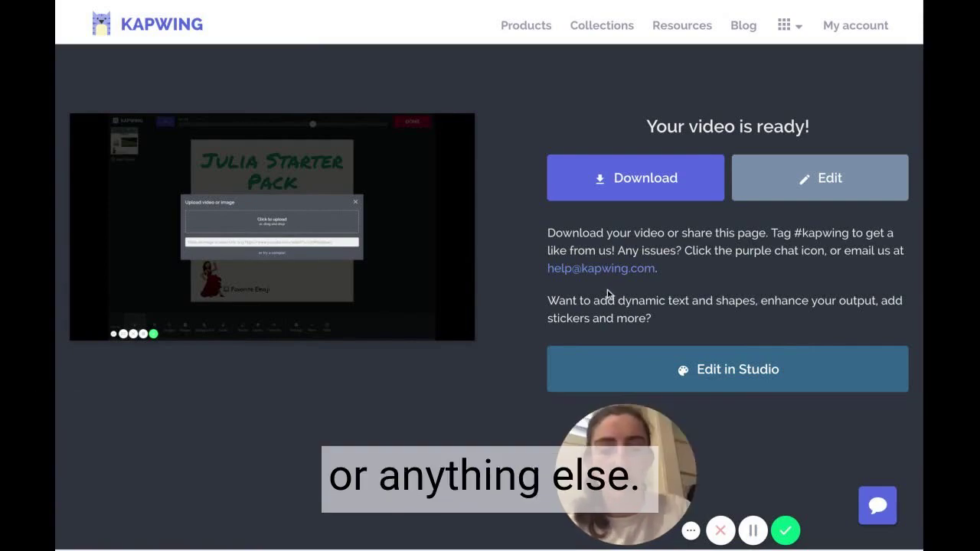
left_click_drag(567, 233, 626, 300)
left_click(621, 335)
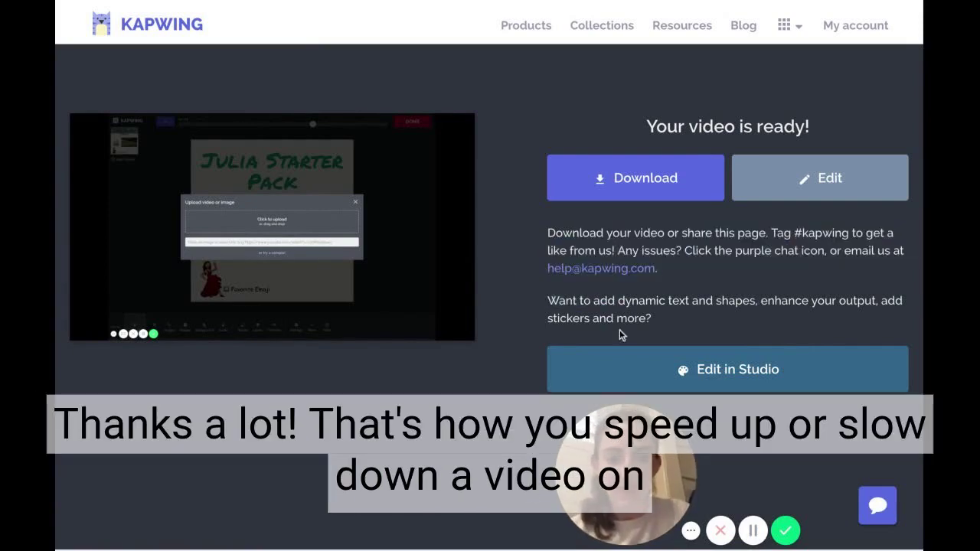